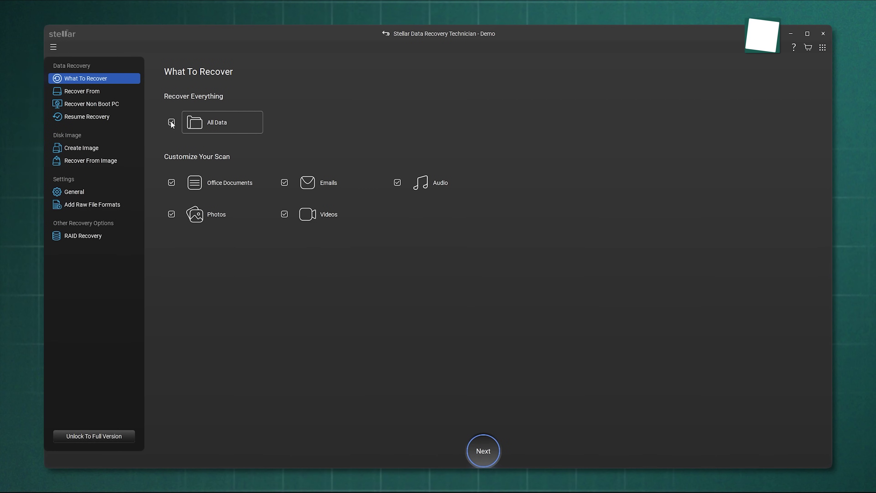
Advance from What To Recover to the Recover From list of drives and locations
{"action": "left_click", "coordinate": [483, 450]}
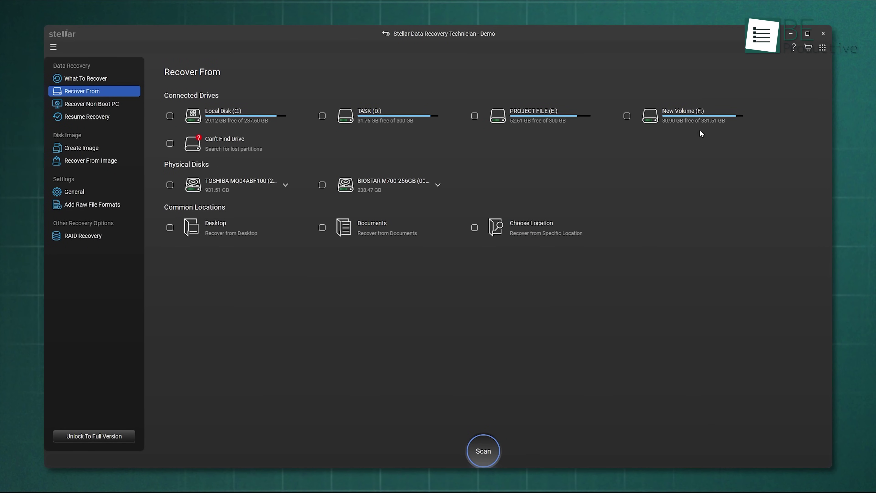
Scan New Volume (F:), acknowledge the 71240-file result, and launch a Deep Scan
{"action": "left_click", "coordinate": [691, 117]}
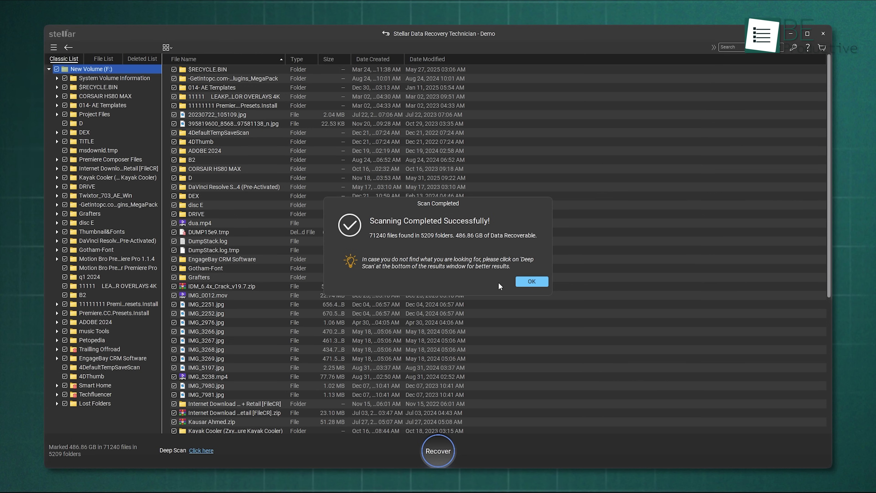
{"action": "left_click", "coordinate": [526, 281]}
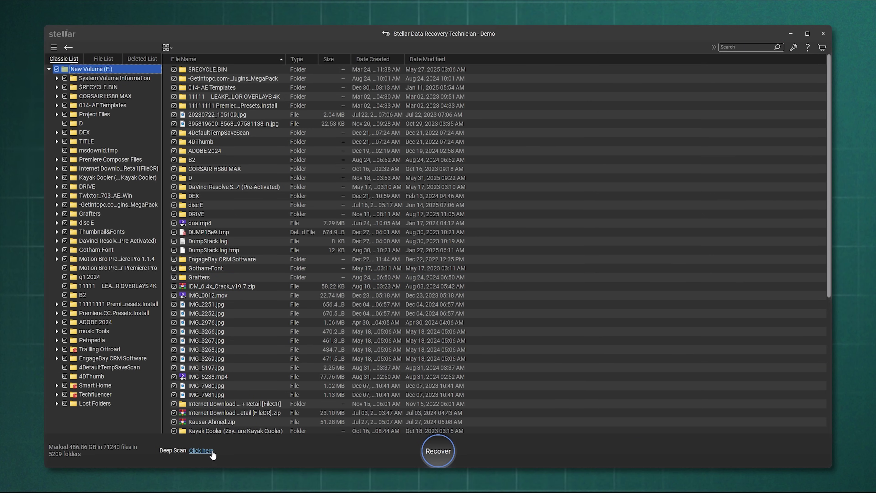
{"action": "left_click", "coordinate": [201, 451]}
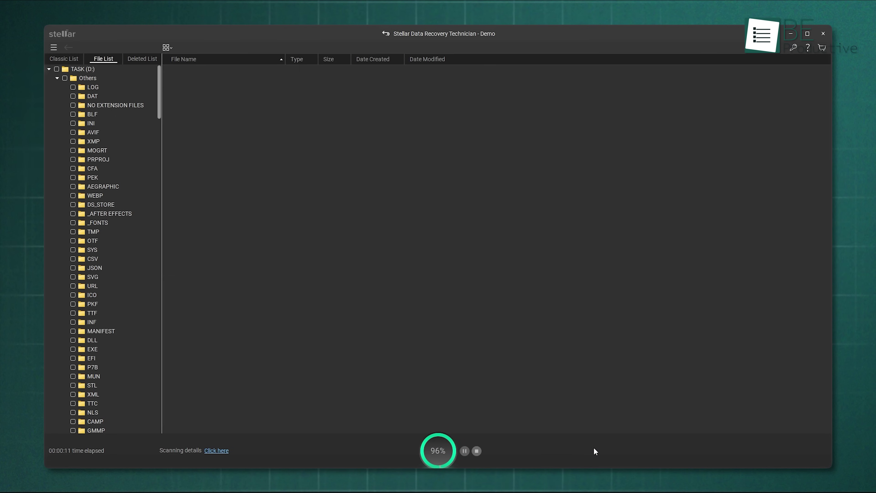
Browse the Deleted List tree, expanding and collapsing the DRIVE and disc E folders
{"action": "left_click", "coordinate": [143, 58]}
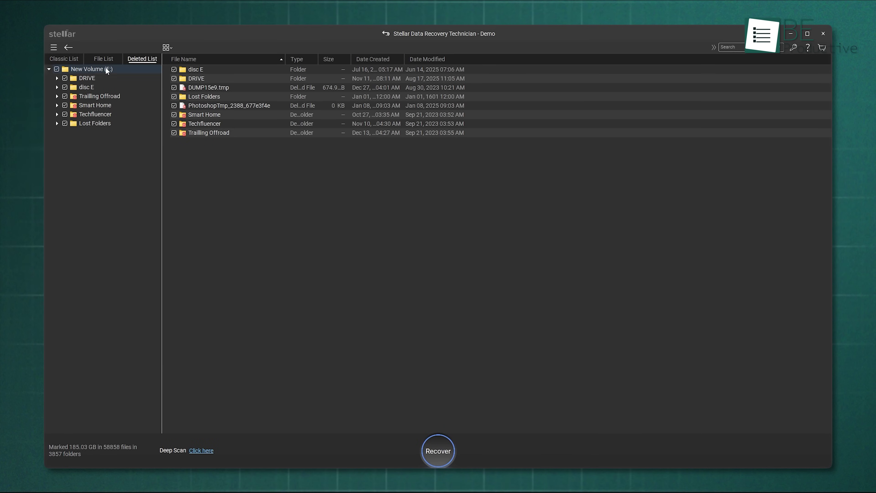
{"action": "left_click", "coordinate": [57, 78]}
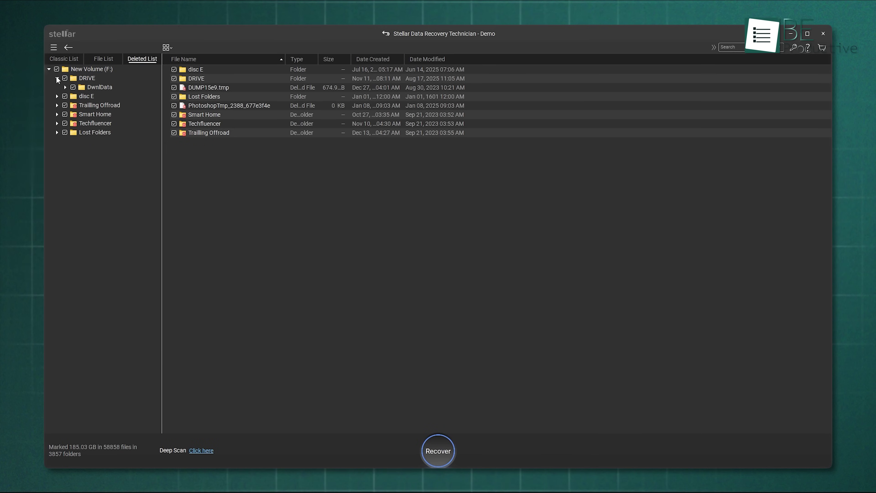
{"action": "left_click", "coordinate": [57, 78]}
{"action": "left_click", "coordinate": [57, 87]}
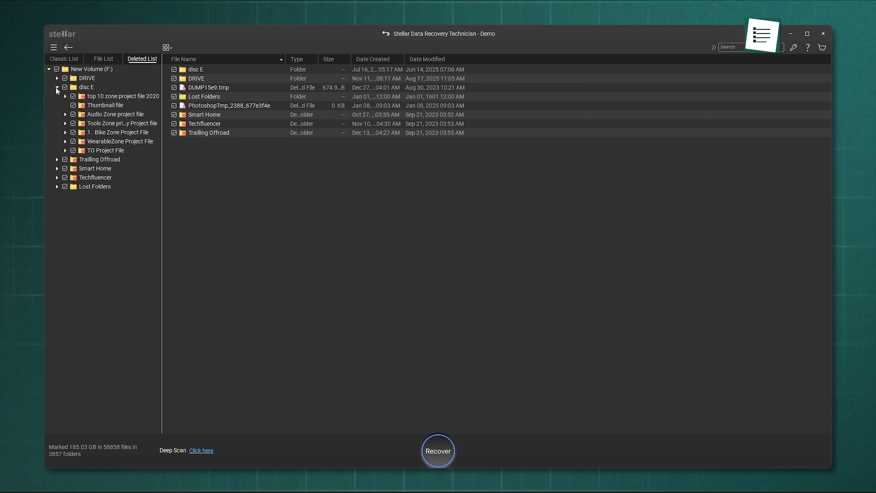
{"action": "left_click", "coordinate": [57, 87]}
Switch to File List and show the MP4 files under the Video category
{"action": "left_click", "coordinate": [104, 57]}
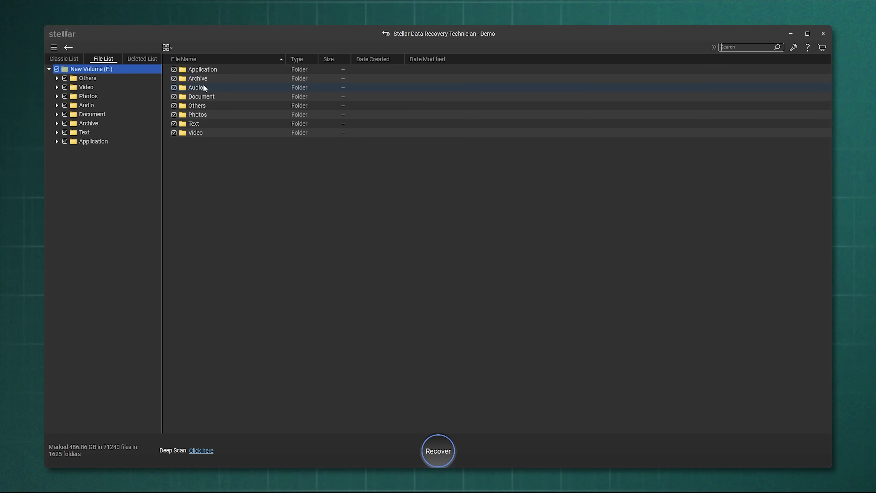
{"action": "left_click", "coordinate": [58, 105]}
{"action": "left_click", "coordinate": [57, 105]}
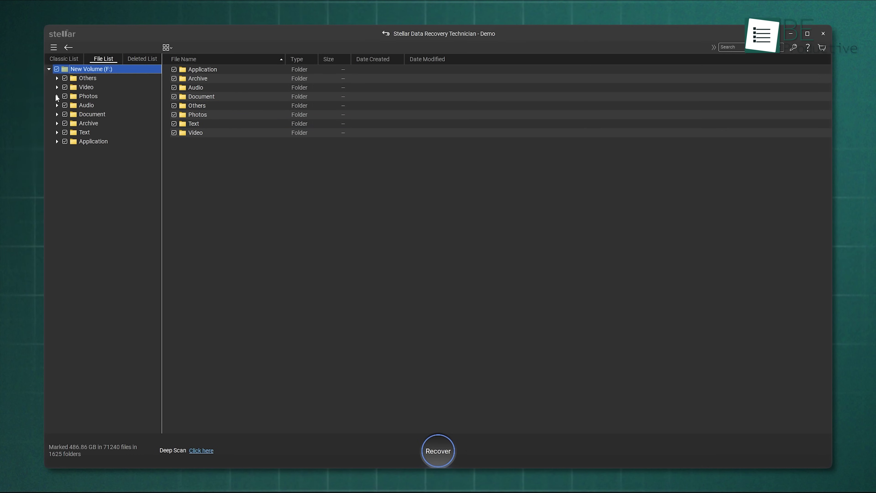
{"action": "left_click", "coordinate": [57, 96]}
{"action": "left_click", "coordinate": [56, 96]}
{"action": "left_click", "coordinate": [58, 87]}
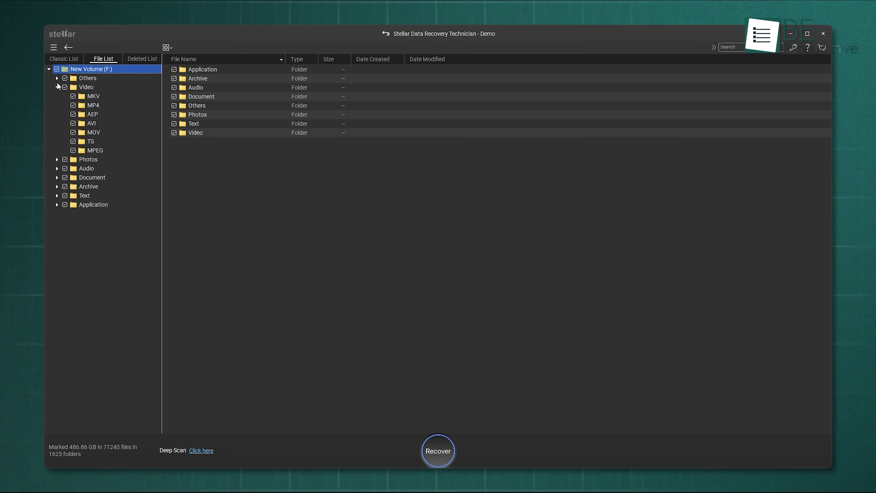
{"action": "left_click", "coordinate": [94, 105]}
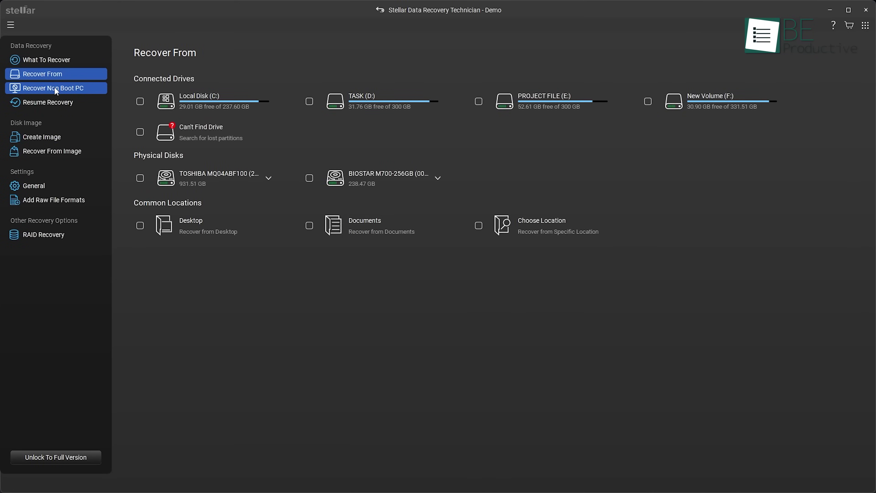
Start Recover Non Boot PC and reach Create Recovery Drive with SanDisk Ultra USB
{"action": "left_click", "coordinate": [55, 88]}
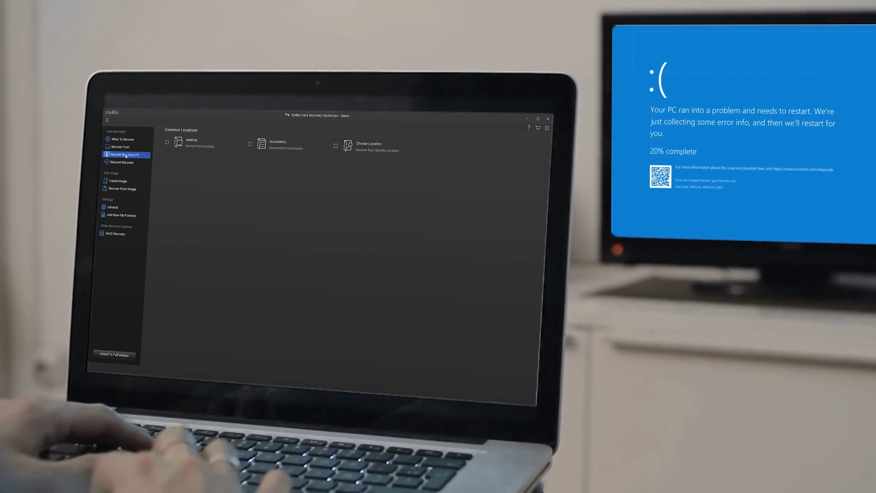
{"action": "left_click", "coordinate": [70, 165]}
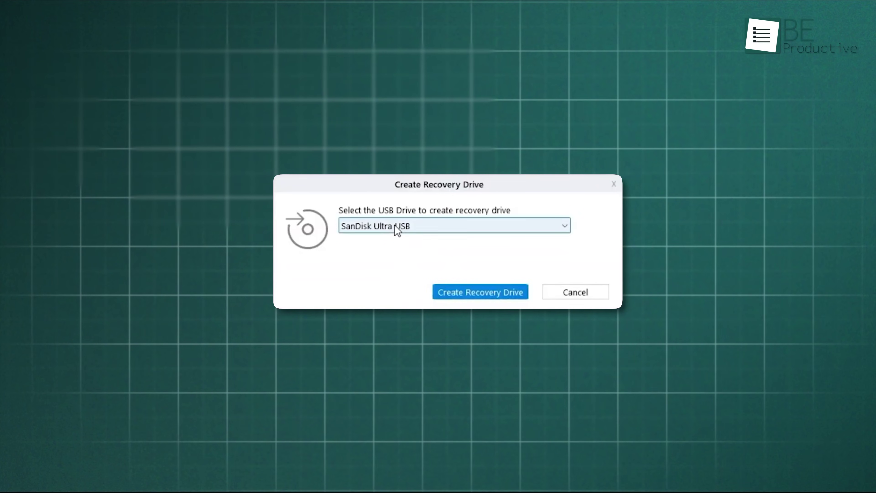
Build the recovery drive on SanDisk Ultra USB, confirming the drive will be erased
{"action": "left_click", "coordinate": [395, 226]}
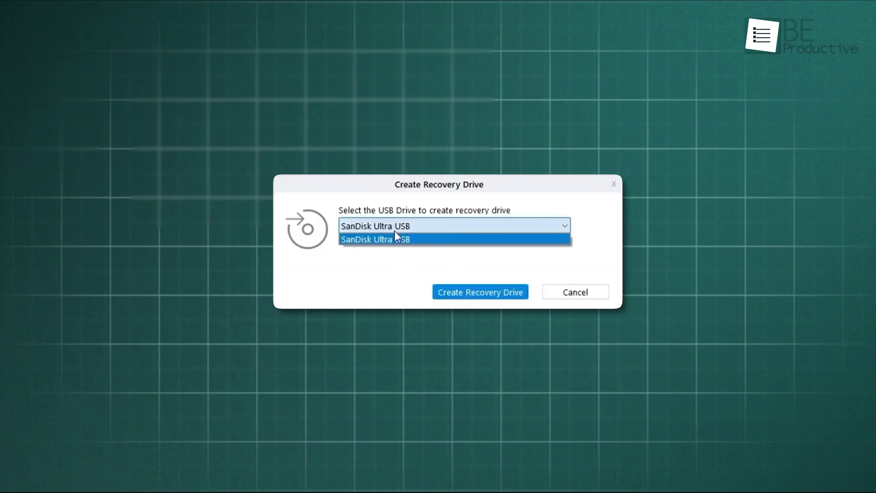
{"action": "left_click", "coordinate": [397, 239]}
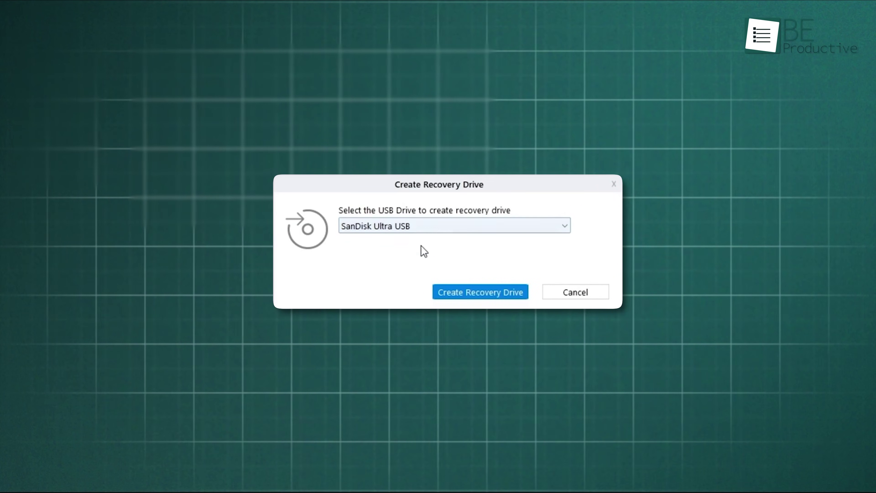
{"action": "left_click", "coordinate": [499, 295]}
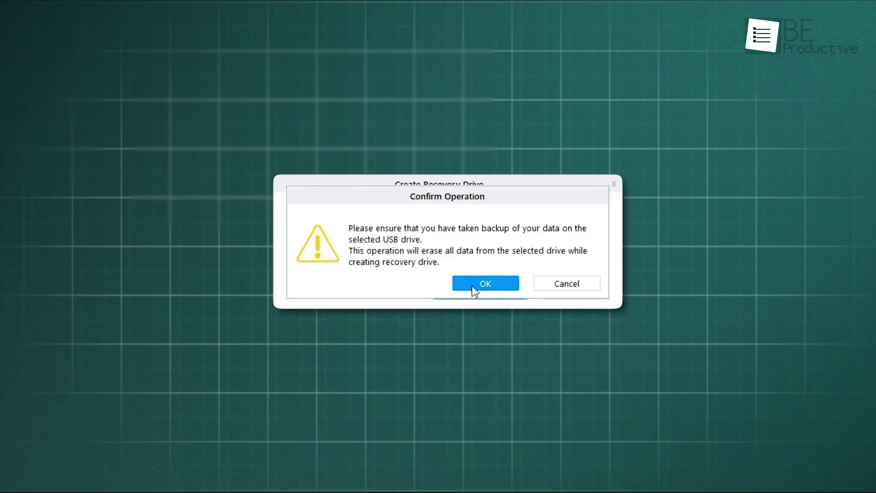
{"action": "left_click", "coordinate": [482, 286]}
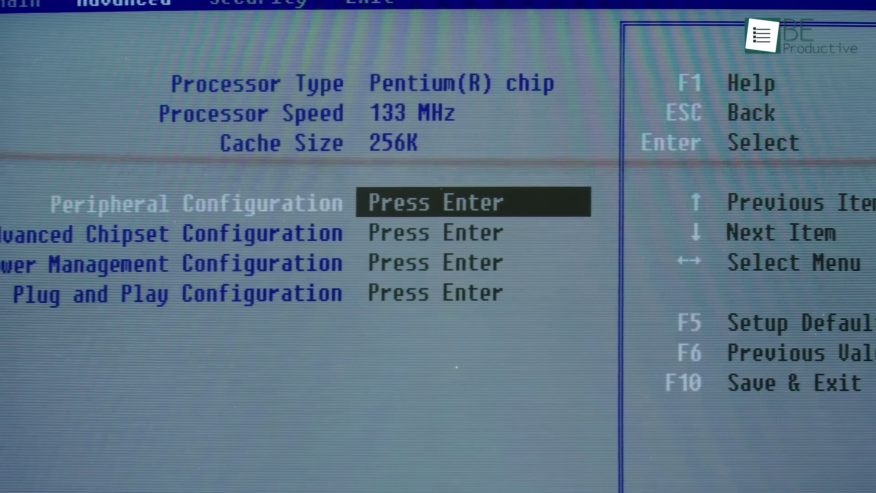
Boot the non-booting PC from USB and save its Acer (C:) files to D:/
{"action": "key", "text": "Right"}
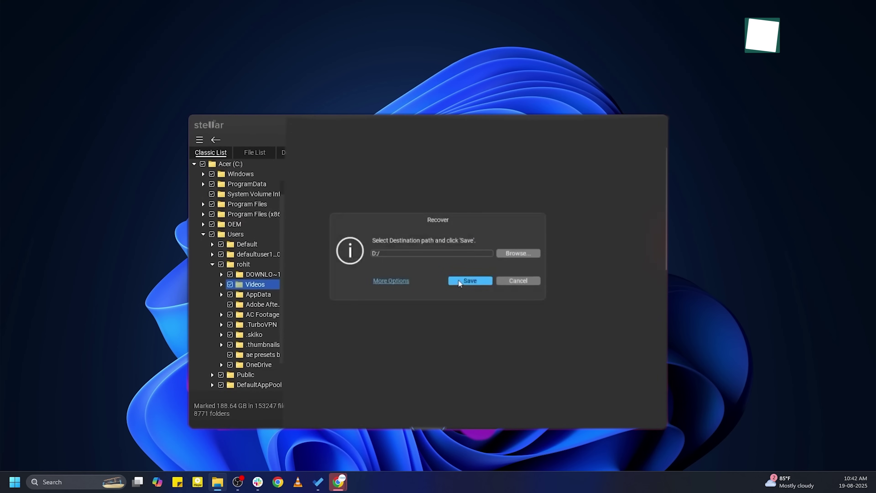
{"action": "left_click", "coordinate": [459, 281]}
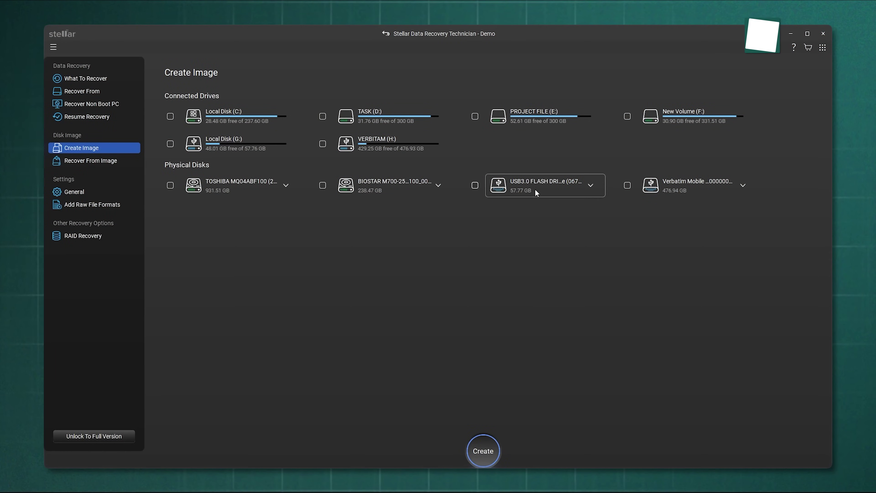
Create an image of the USB3.0 FLASH DRIVE disk, saving it under the default name
{"action": "left_click", "coordinate": [536, 190]}
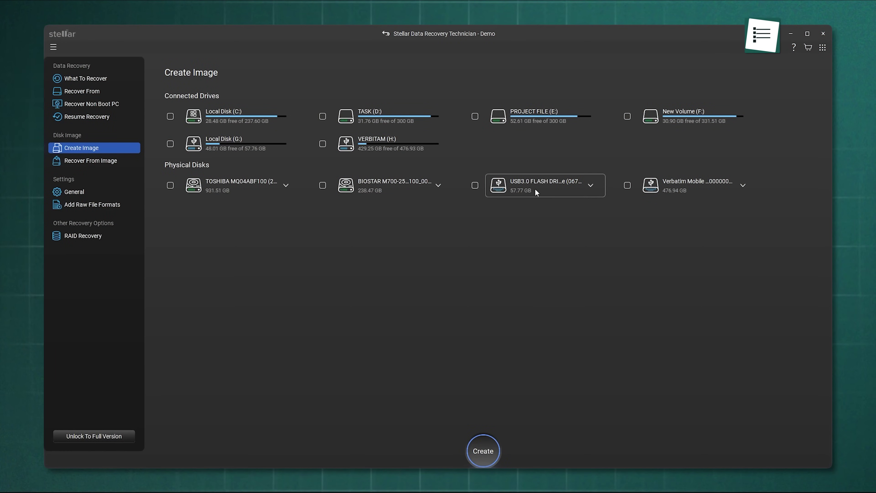
{"action": "left_click", "coordinate": [483, 452]}
{"action": "left_click", "coordinate": [367, 280]}
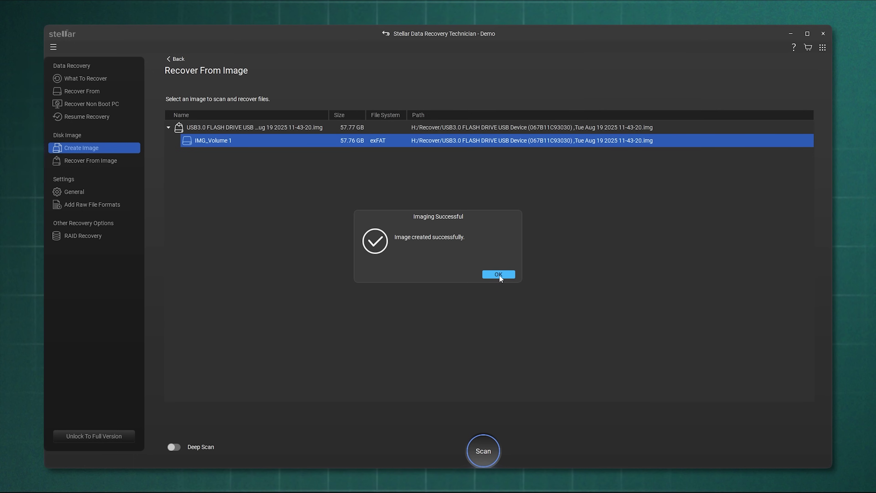
Acknowledge the imaging success message so IMG_Volume 1 can be scanned
{"action": "left_click", "coordinate": [499, 275]}
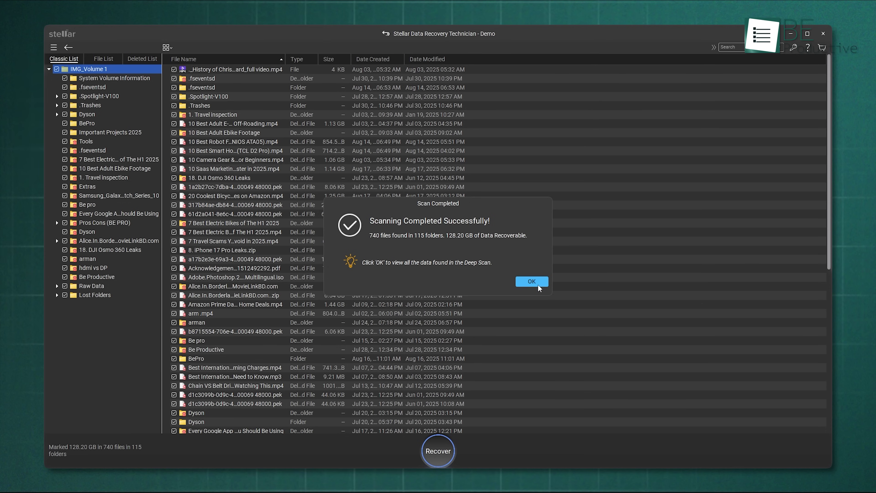
Dismiss the Scan Completed message to review the IMG_Volume 1 results
{"action": "left_click", "coordinate": [539, 282]}
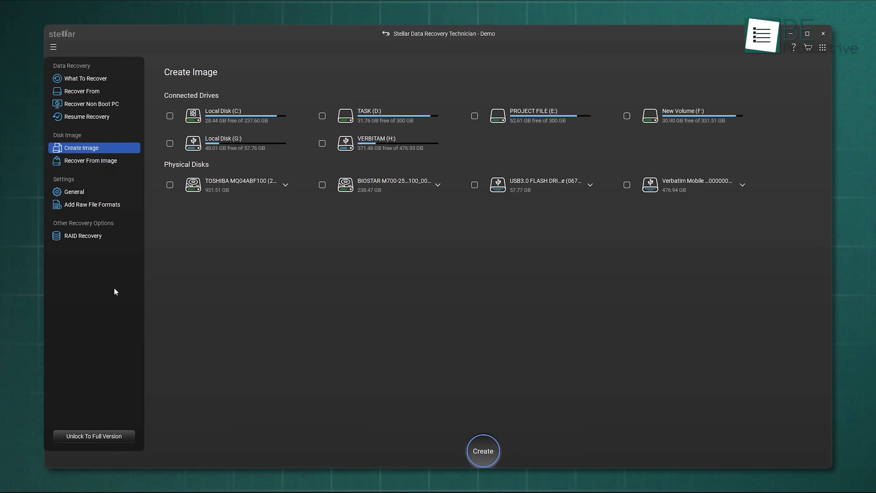
Set up a RAID 6 reconstruction ordering two missing disks, then Disk 2 and Disk 0
{"action": "left_click", "coordinate": [91, 236]}
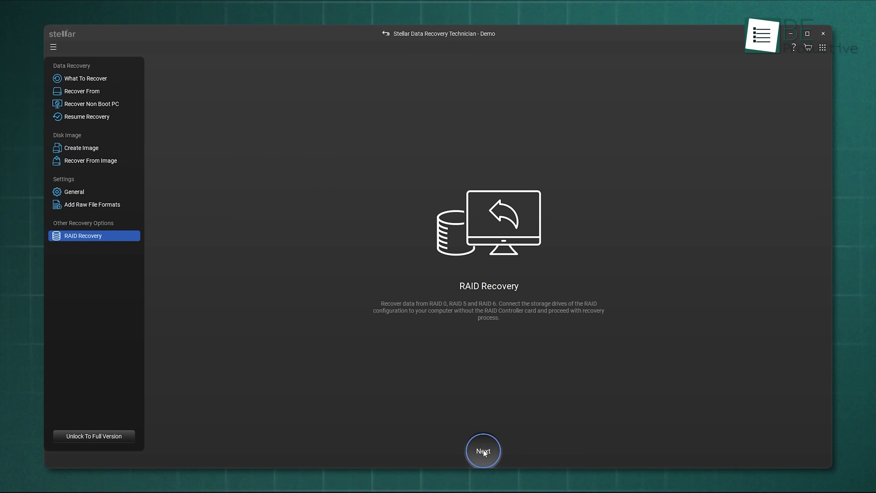
{"action": "left_click", "coordinate": [488, 460]}
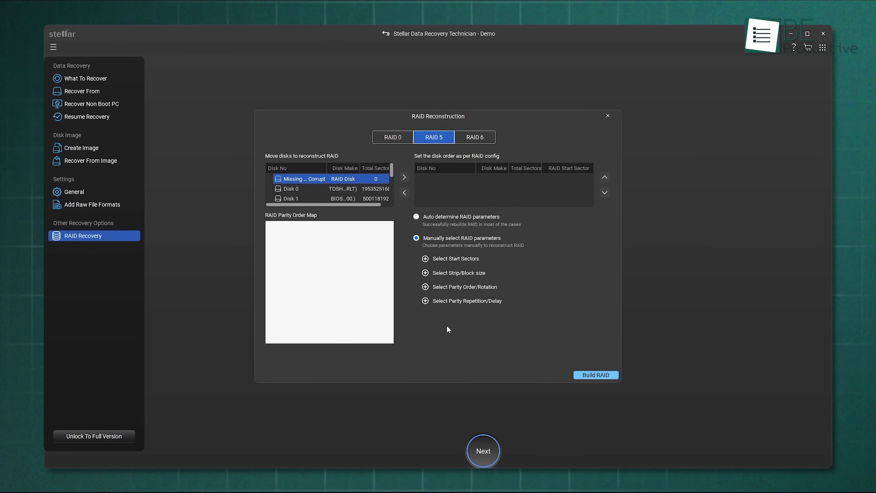
{"action": "left_click", "coordinate": [475, 136]}
{"action": "double_click", "coordinate": [374, 179]}
{"action": "left_click", "coordinate": [404, 177]}
{"action": "scroll", "coordinate": [320, 197], "scroll_direction": "down", "scroll_amount": 1}
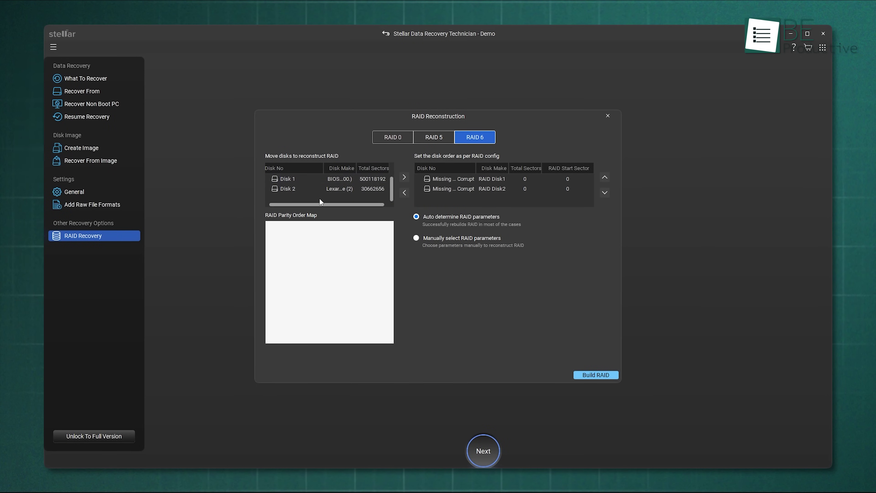
{"action": "left_click", "coordinate": [338, 189]}
{"action": "left_click", "coordinate": [404, 177]}
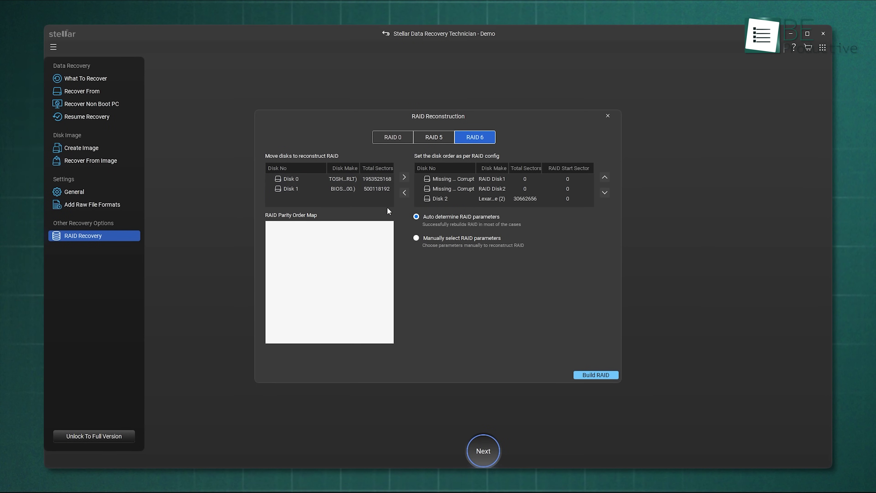
{"action": "left_click", "coordinate": [371, 178]}
{"action": "left_click", "coordinate": [404, 177]}
Switch to manually selected RAID parameters and review the Strip/Block size options
{"action": "left_click", "coordinate": [417, 239]}
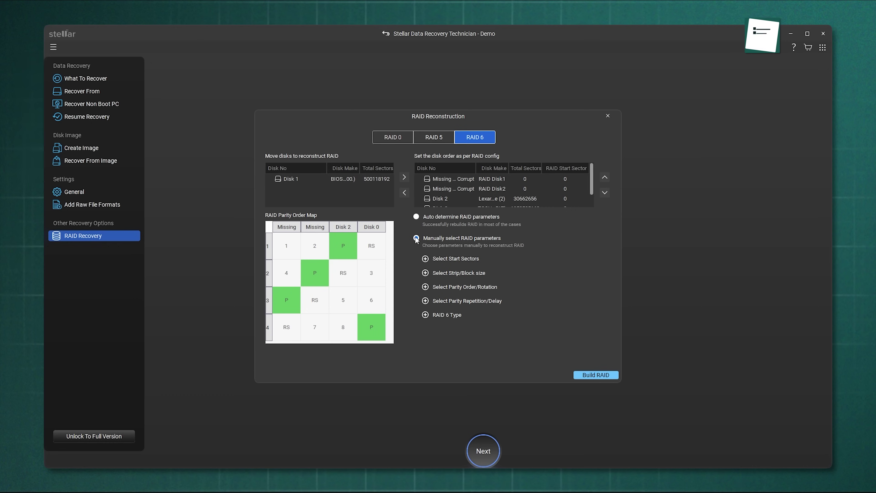
{"action": "left_click", "coordinate": [425, 273]}
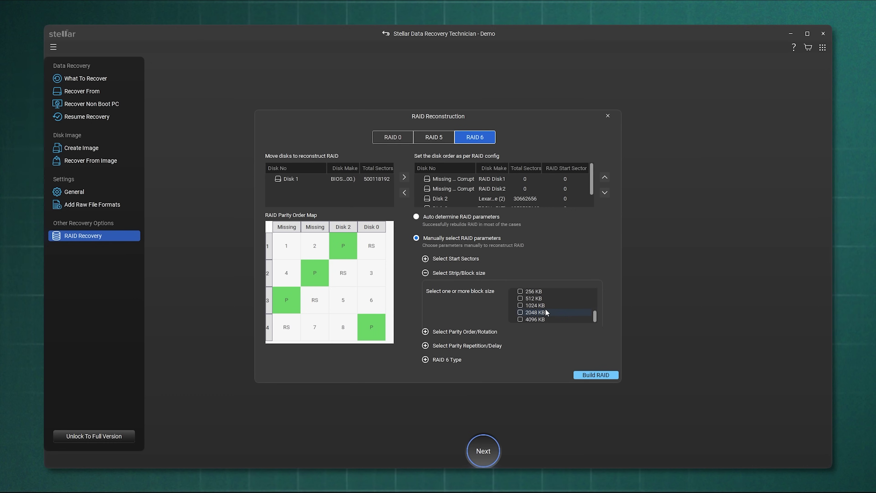
{"action": "scroll", "coordinate": [546, 309], "scroll_direction": "up", "scroll_amount": 5}
{"action": "left_click", "coordinate": [425, 273]}
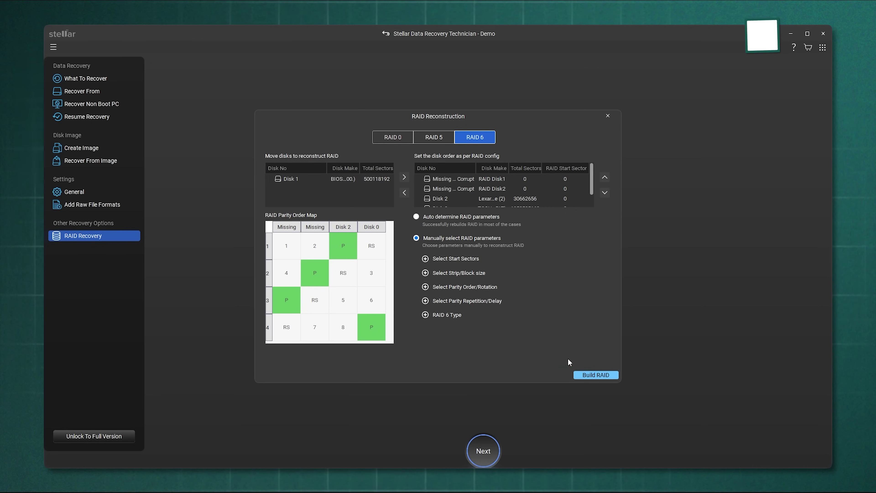
Build the RAID from the ordered disks, list its eight volumes and select Raid-Vol 0
{"action": "left_click", "coordinate": [593, 375]}
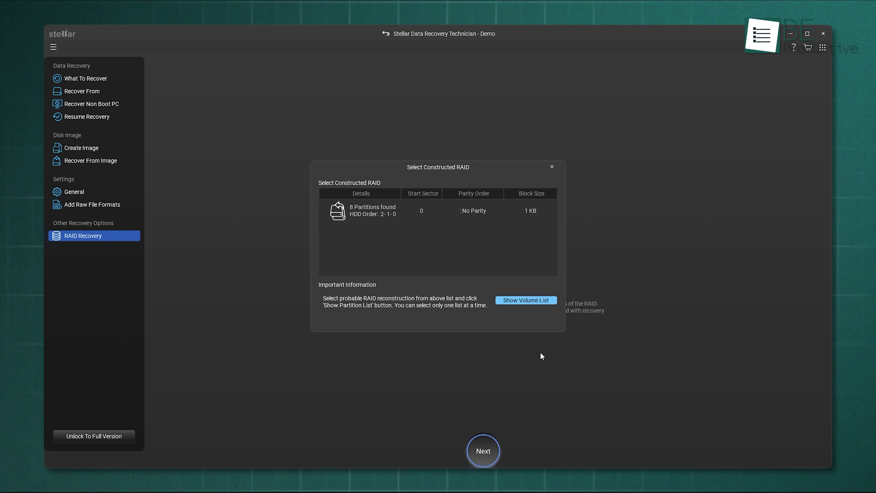
{"action": "left_click", "coordinate": [520, 303]}
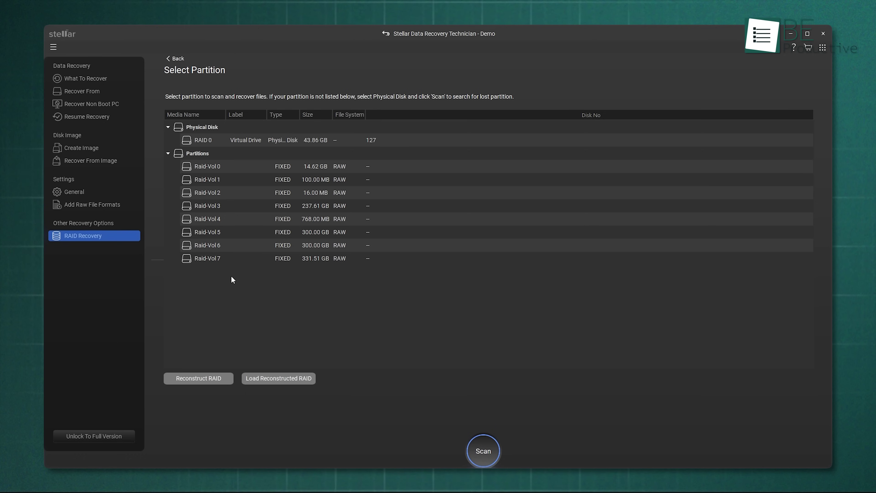
{"action": "left_click", "coordinate": [211, 167]}
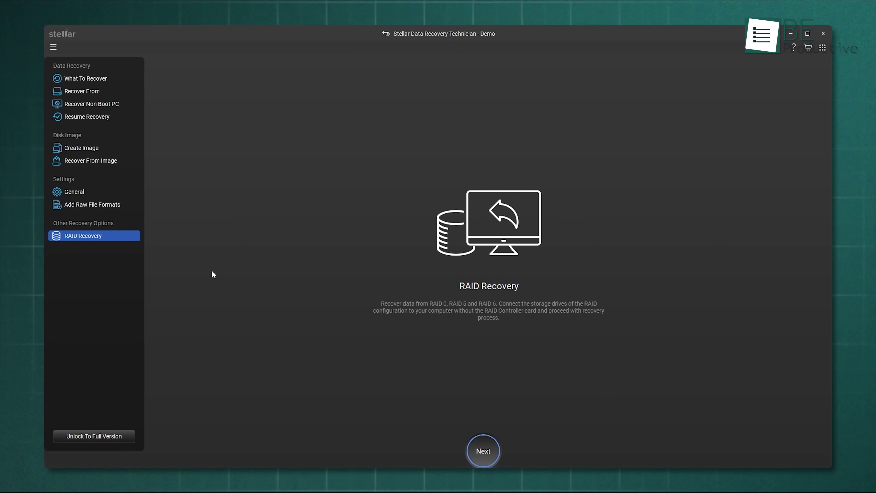
Open Add Raw File Formats and expand or collapse the Photo, Document and Archive groups
{"action": "left_click", "coordinate": [102, 206]}
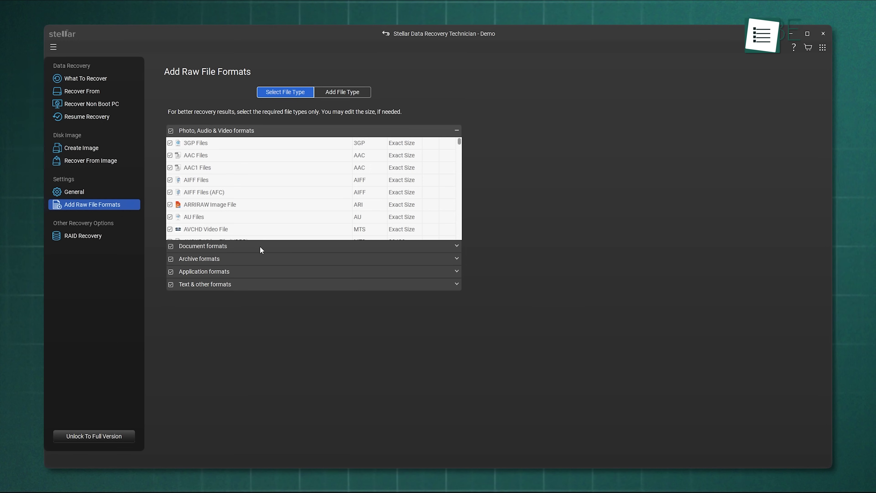
{"action": "left_click", "coordinate": [457, 131]}
{"action": "left_click", "coordinate": [457, 144]}
{"action": "left_click", "coordinate": [456, 144]}
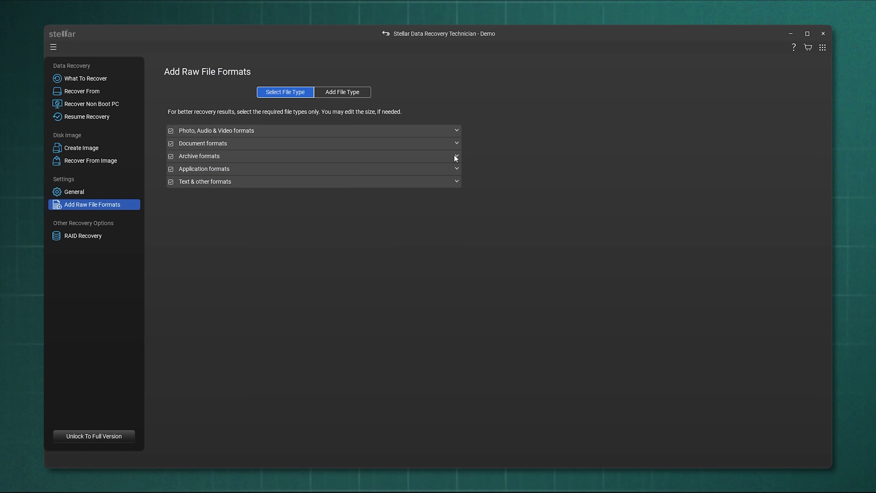
{"action": "left_click", "coordinate": [457, 157]}
{"action": "scroll", "coordinate": [405, 220], "scroll_direction": "down", "scroll_amount": 3}
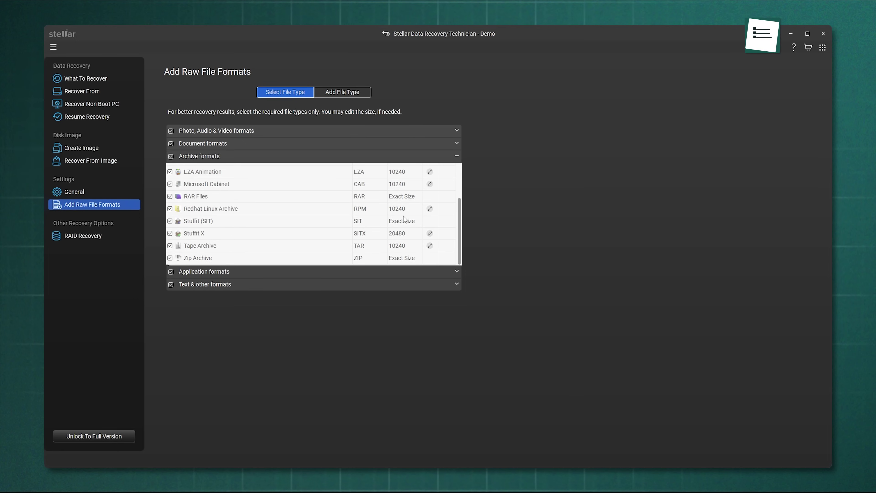
{"action": "scroll", "coordinate": [405, 219], "scroll_direction": "up", "scroll_amount": 3}
{"action": "left_click", "coordinate": [457, 156]}
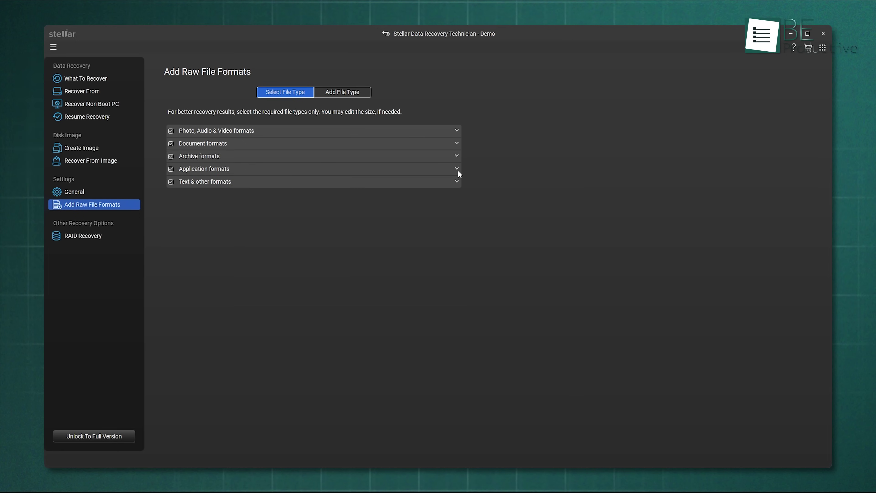
Add sample PNG screenshots as examples for a new file type
{"action": "left_click", "coordinate": [358, 94]}
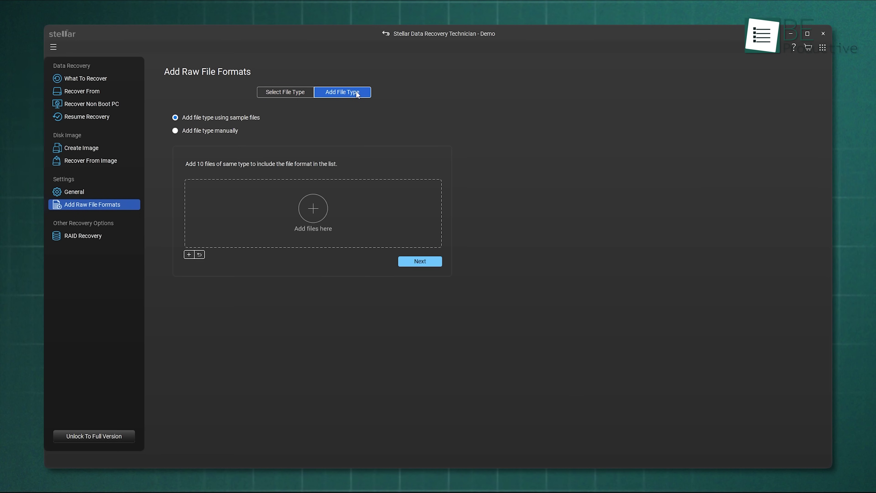
{"action": "left_click_drag", "start_coordinate": [358, 95], "coordinate": [314, 203]}
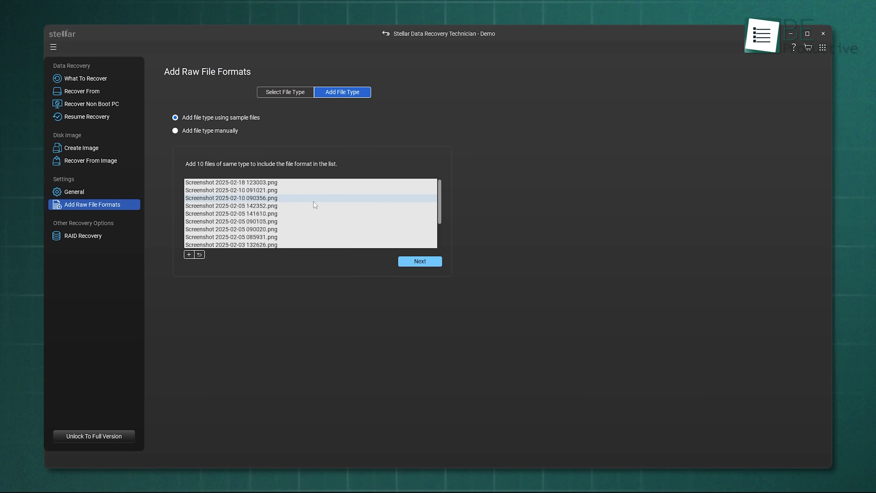
{"action": "scroll", "coordinate": [314, 204], "scroll_direction": "down", "scroll_amount": 2}
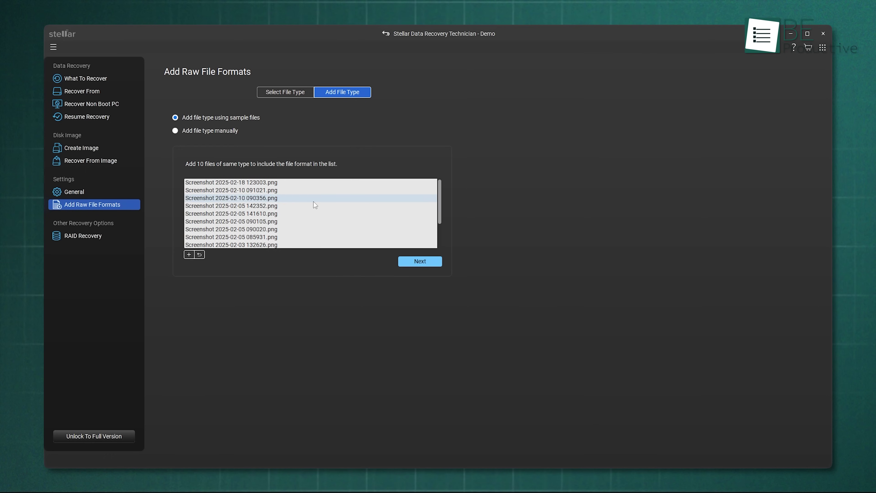
{"action": "key", "text": "Return"}
Put the new png type in the Photos group and add it despite the existing extension
{"action": "left_click", "coordinate": [242, 203]}
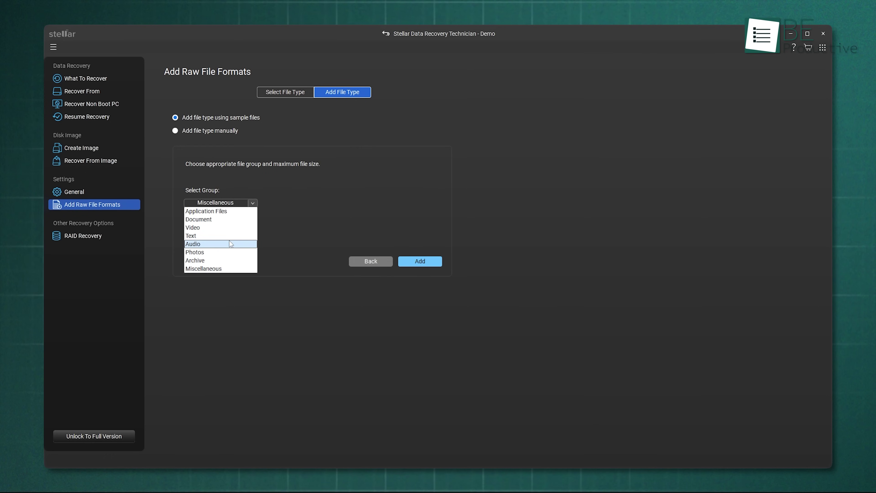
{"action": "left_click", "coordinate": [226, 252]}
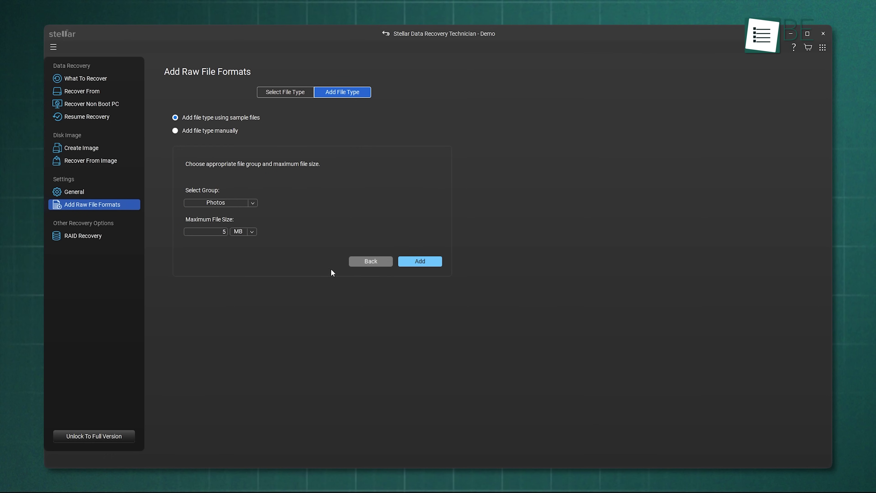
{"action": "left_click", "coordinate": [419, 263]}
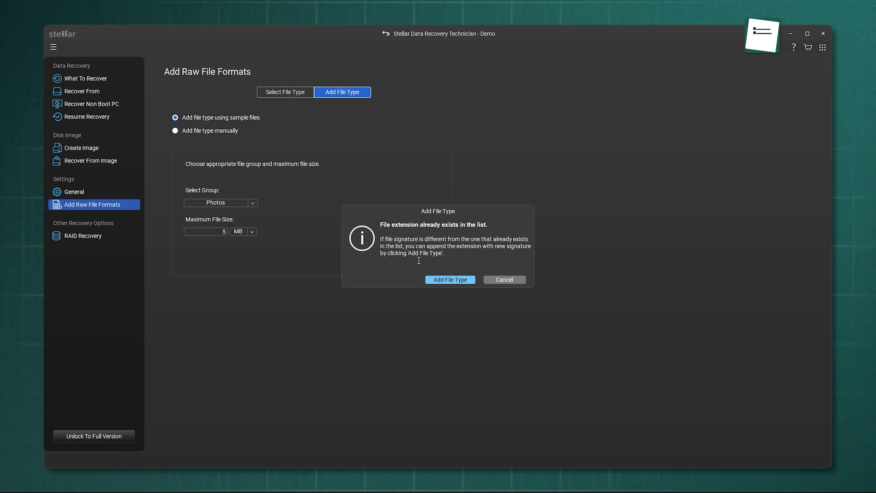
{"action": "left_click", "coordinate": [457, 280]}
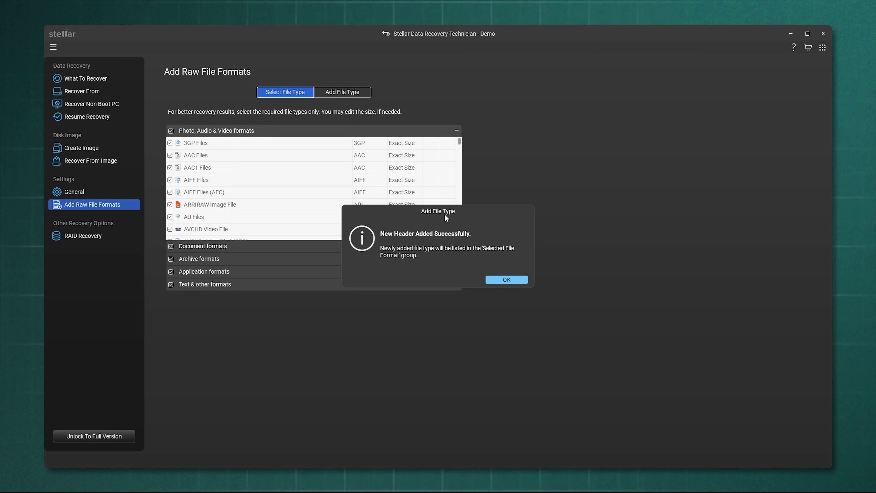
{"action": "left_click", "coordinate": [506, 280]}
{"action": "scroll", "coordinate": [431, 197], "scroll_direction": "down", "scroll_amount": 10}
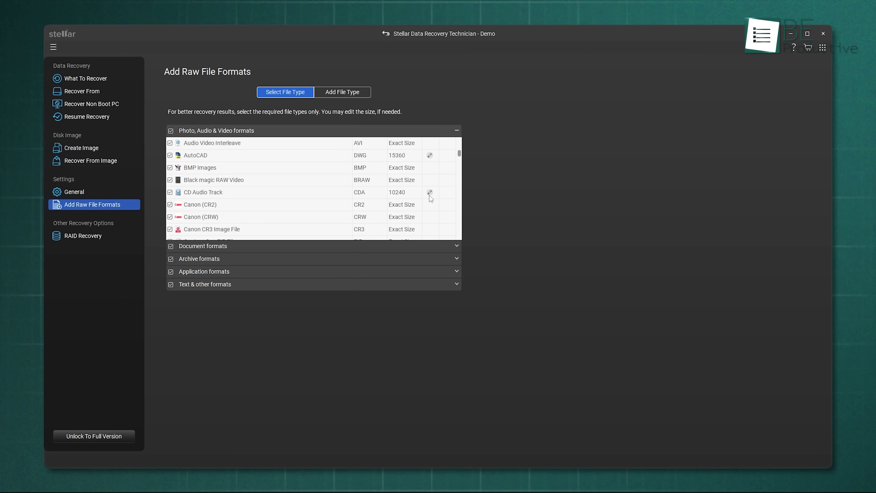
{"action": "scroll", "coordinate": [431, 198], "scroll_direction": "down", "scroll_amount": 15}
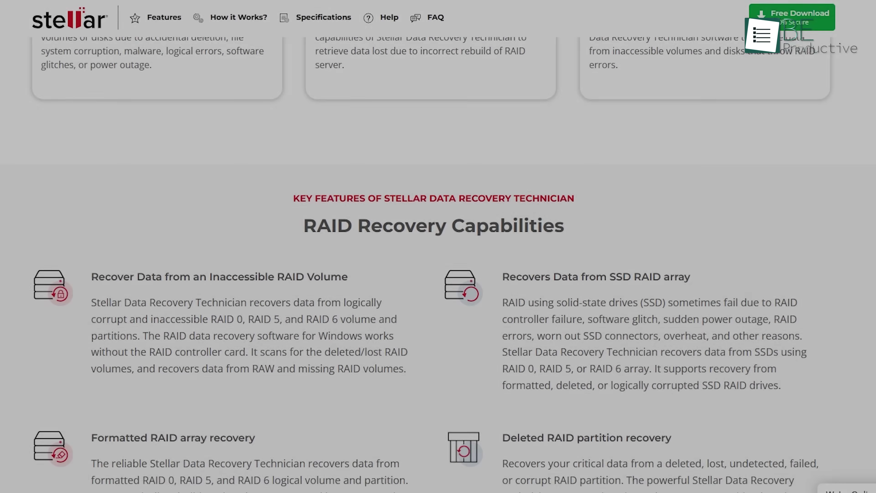
{"action": "scroll", "coordinate": [439, 246], "scroll_direction": "up", "scroll_amount": 5}
Scroll the Stellar RAID recovery web page up to its header and title
{"action": "scroll", "coordinate": [438, 246], "scroll_direction": "up", "scroll_amount": 9}
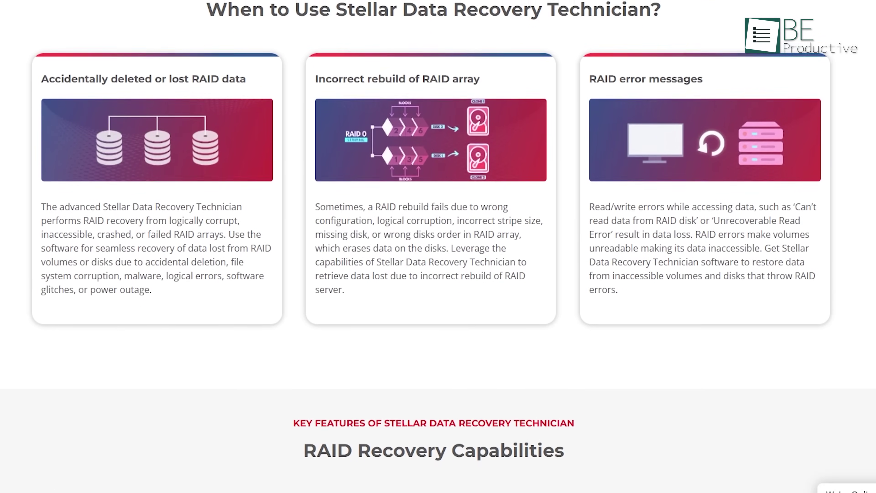
{"action": "scroll", "coordinate": [438, 247], "scroll_direction": "up", "scroll_amount": 7}
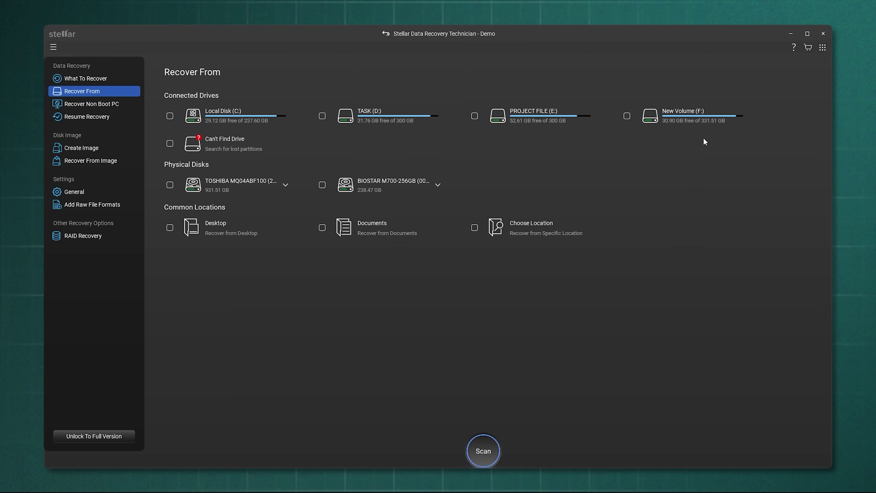
Scan New Volume (F:), finding 71240 files in 5209 folders (486.86 GB)
{"action": "left_click", "coordinate": [691, 116]}
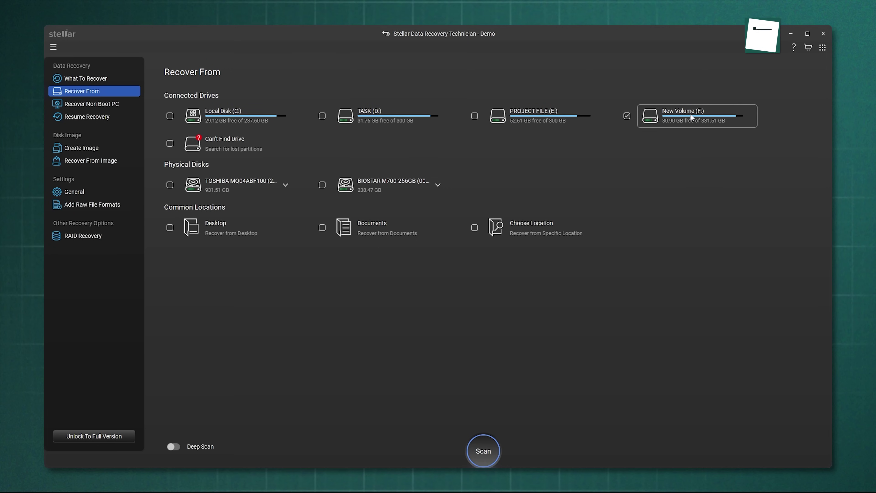
{"action": "left_click", "coordinate": [612, 443]}
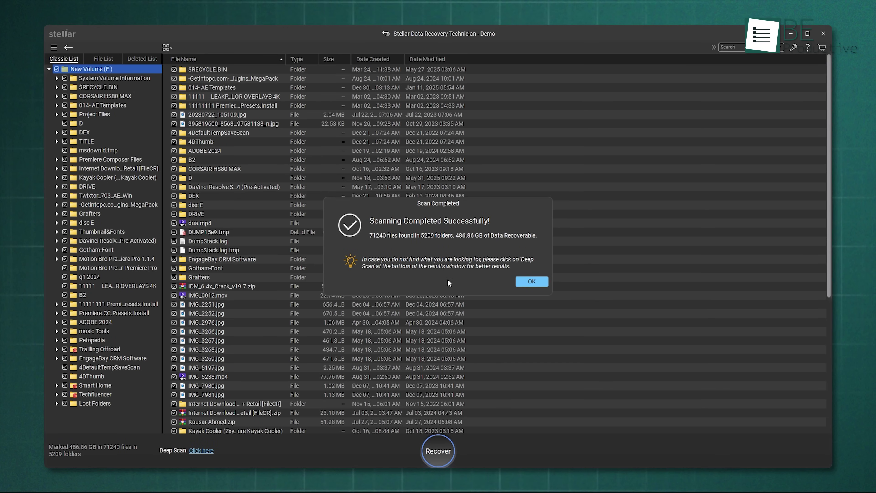
{"action": "left_click", "coordinate": [526, 281]}
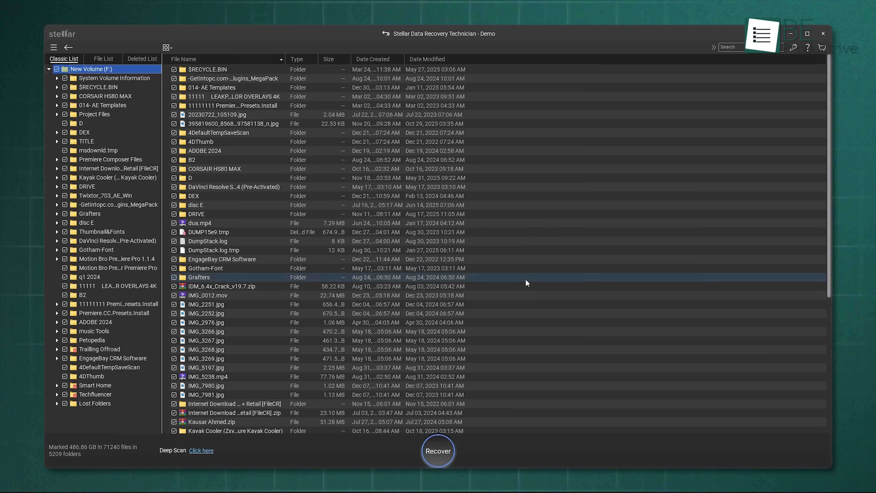